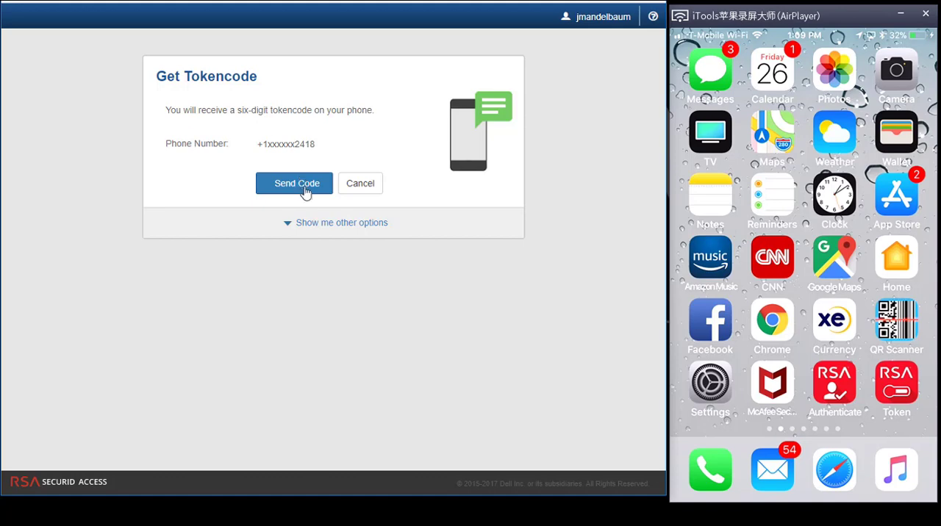
Send an SMS tokencode to the registered phone after showing the other authentication options, and submit the received tokencode.
{"action": "left_click", "coordinate": [308, 227]}
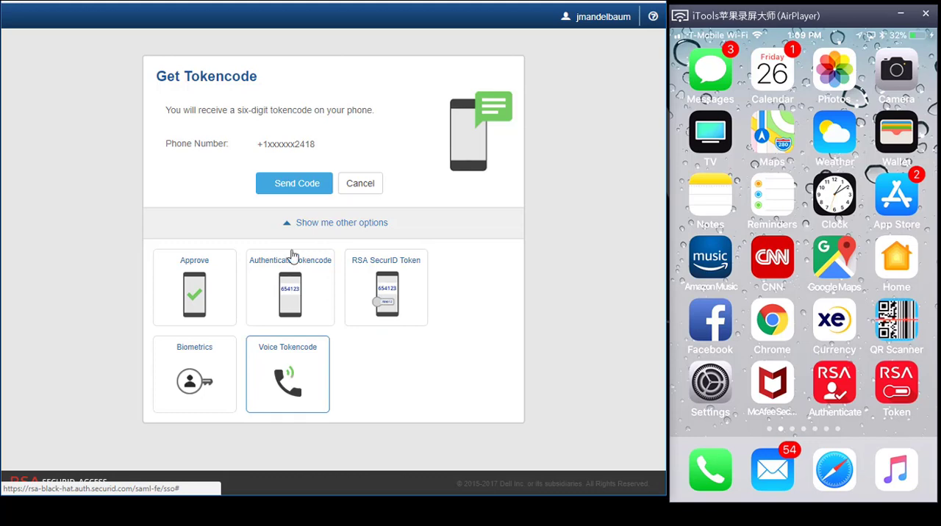
{"action": "left_click", "coordinate": [293, 182]}
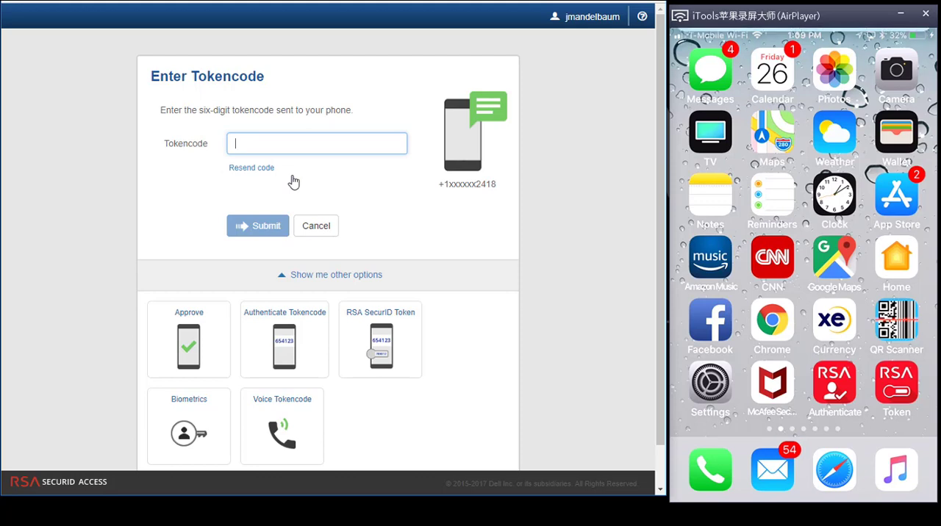
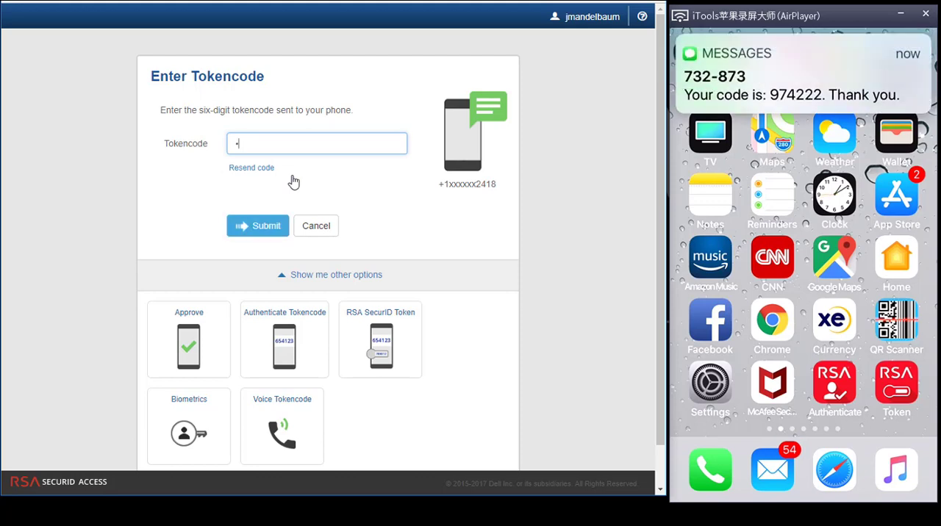
{"action": "key", "text": "Return"}
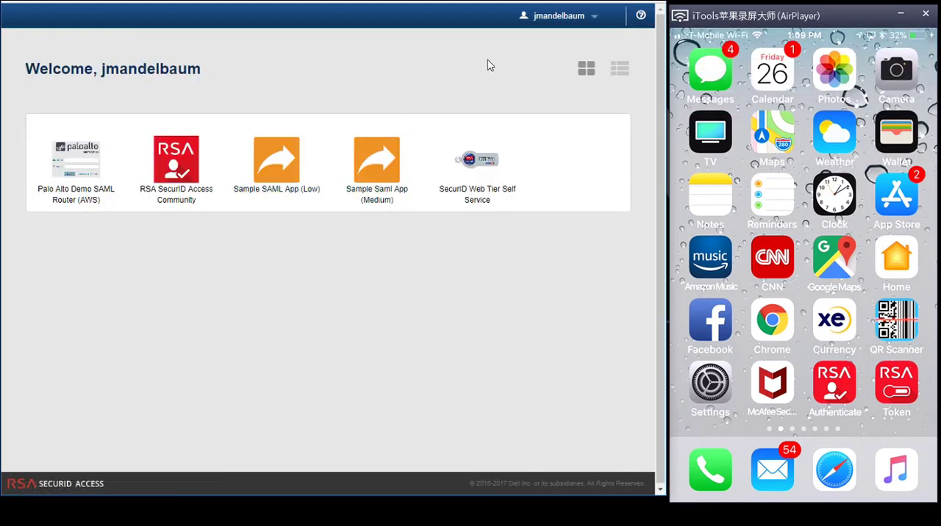
Sign out of the portal and sign back in with the user ID and account password.
{"action": "left_click", "coordinate": [535, 23]}
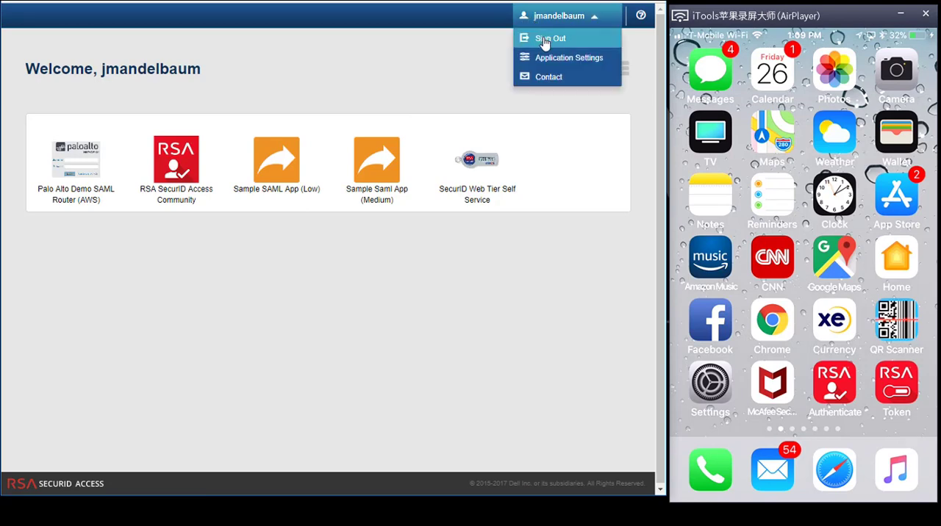
{"action": "left_click", "coordinate": [545, 39]}
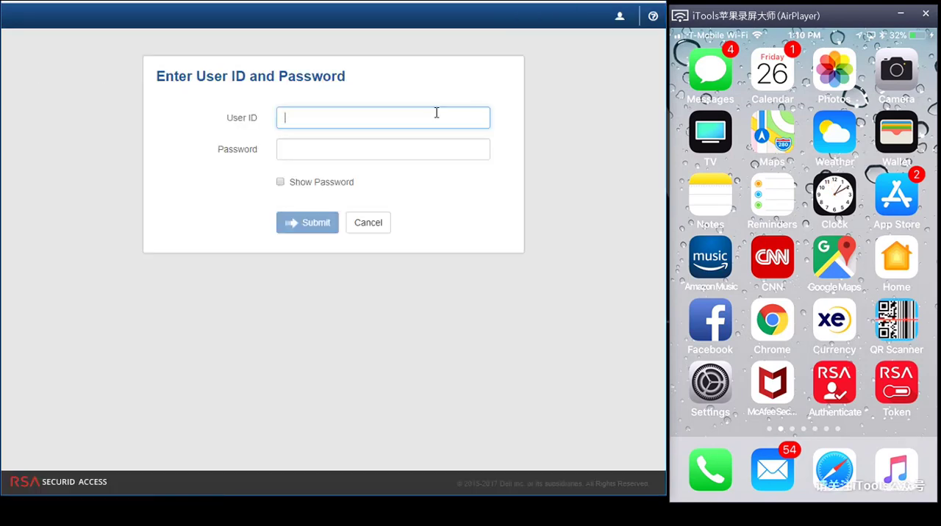
{"action": "left_click", "coordinate": [437, 112]}
{"action": "left_click", "coordinate": [329, 141]}
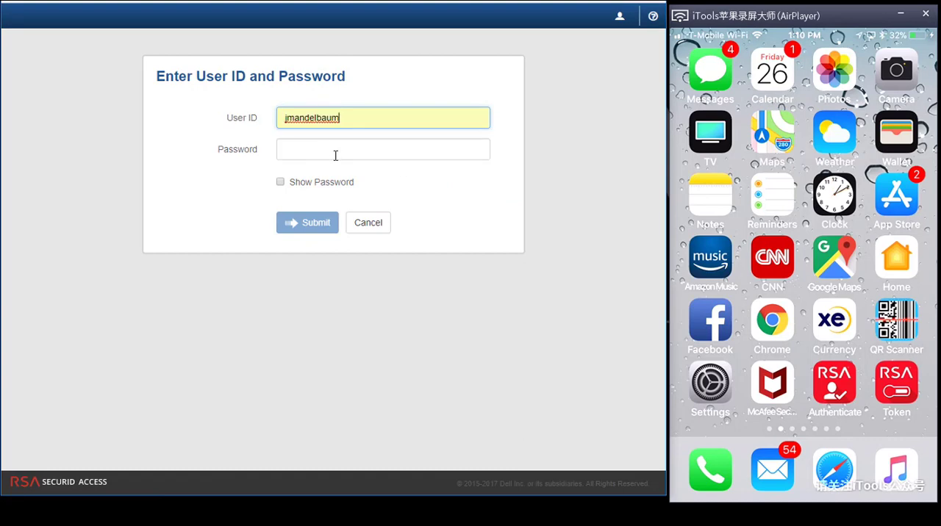
{"action": "left_click", "coordinate": [335, 155]}
{"action": "type", "text": "••••••••"}
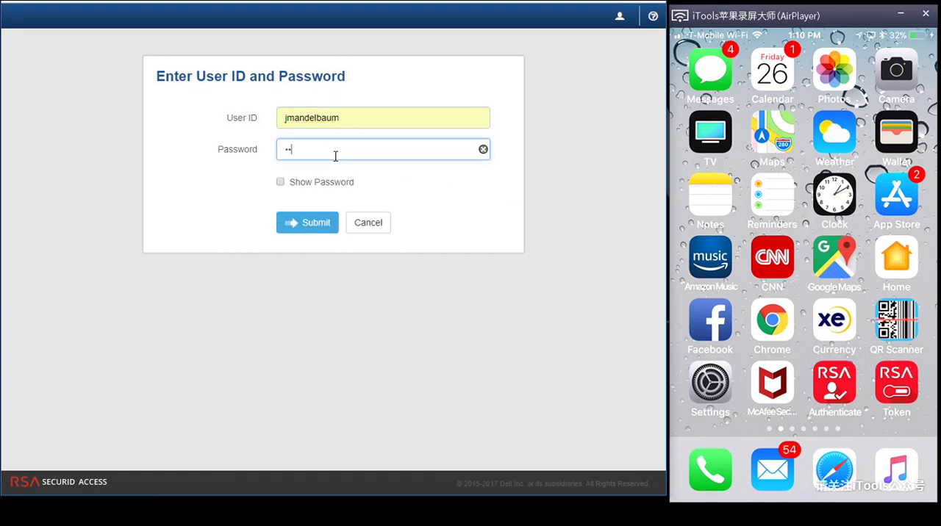
{"action": "key", "text": "Return"}
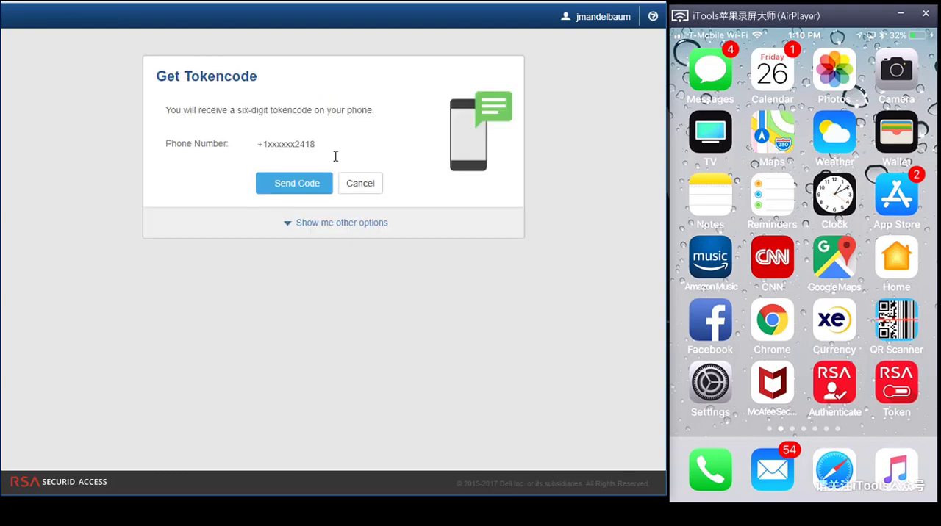
Choose Voice Tokencode from the other authentication options and send the code by phone call.
{"action": "left_click", "coordinate": [325, 223]}
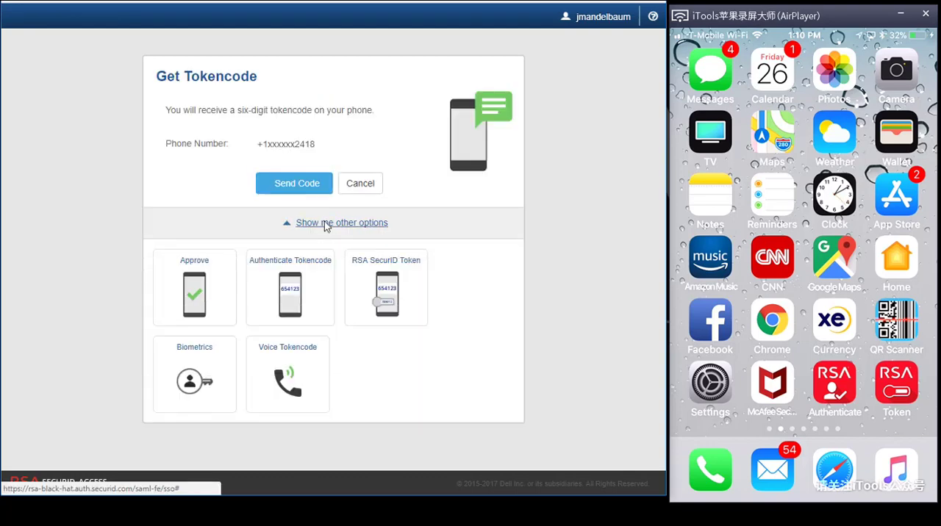
{"action": "left_click", "coordinate": [301, 388]}
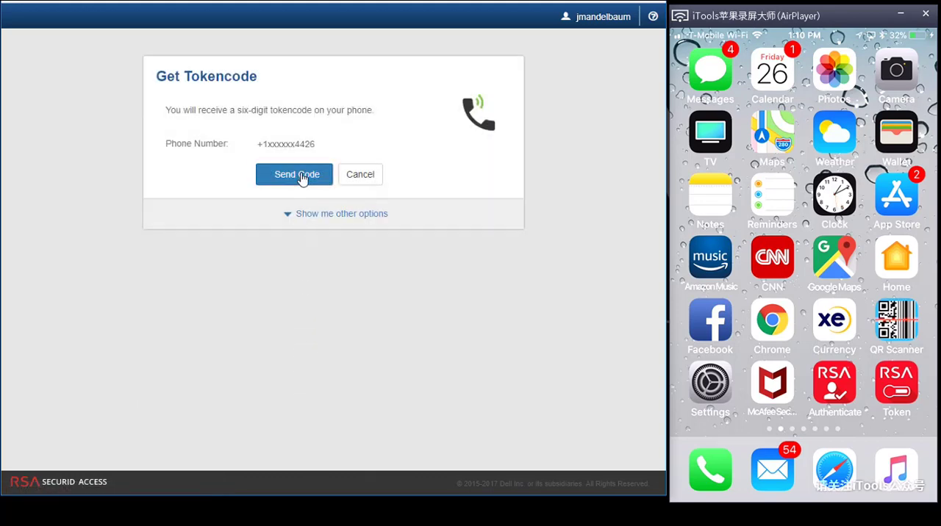
{"action": "left_click", "coordinate": [302, 176]}
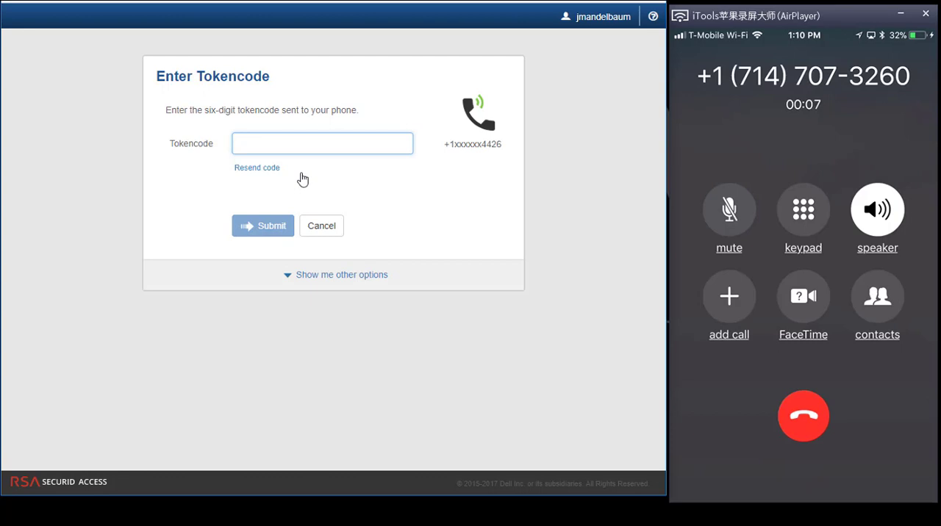
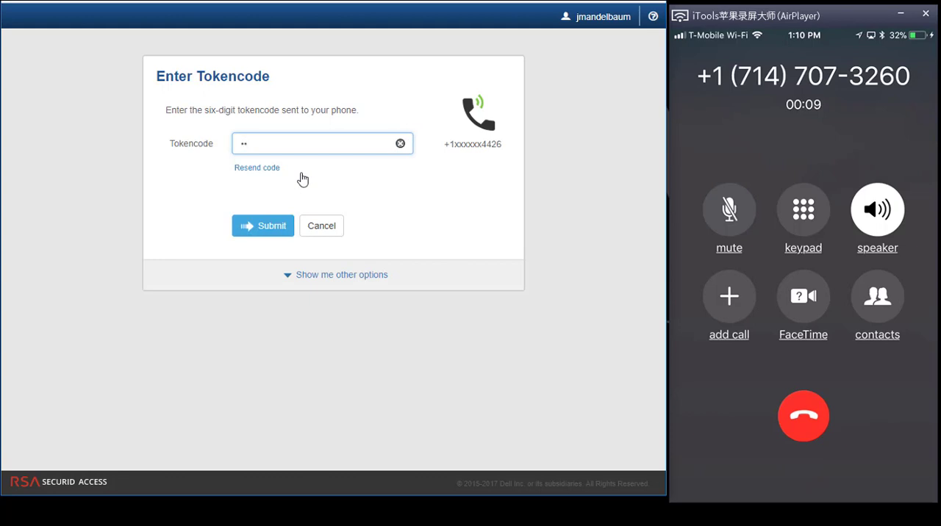
Enter the six-digit tokencode received by voice call and submit it.
{"action": "left_click", "coordinate": [259, 226]}
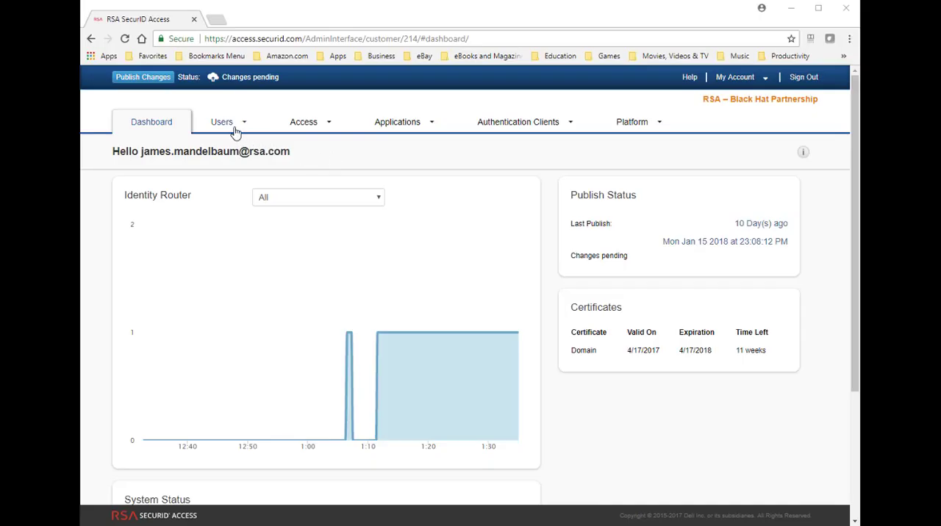
Open the User Attributes settings of the identity source AD Server rsabh.com for editing.
{"action": "left_click", "coordinate": [230, 125]}
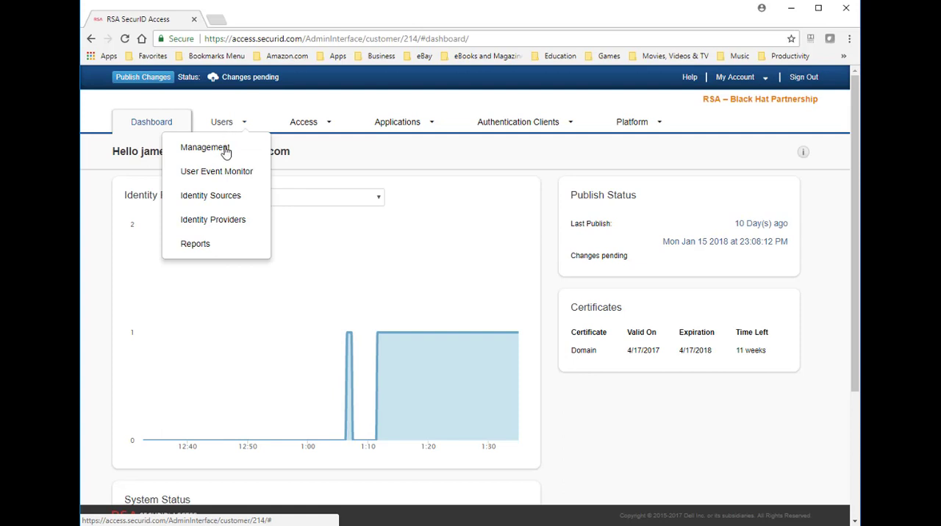
{"action": "left_click", "coordinate": [226, 197]}
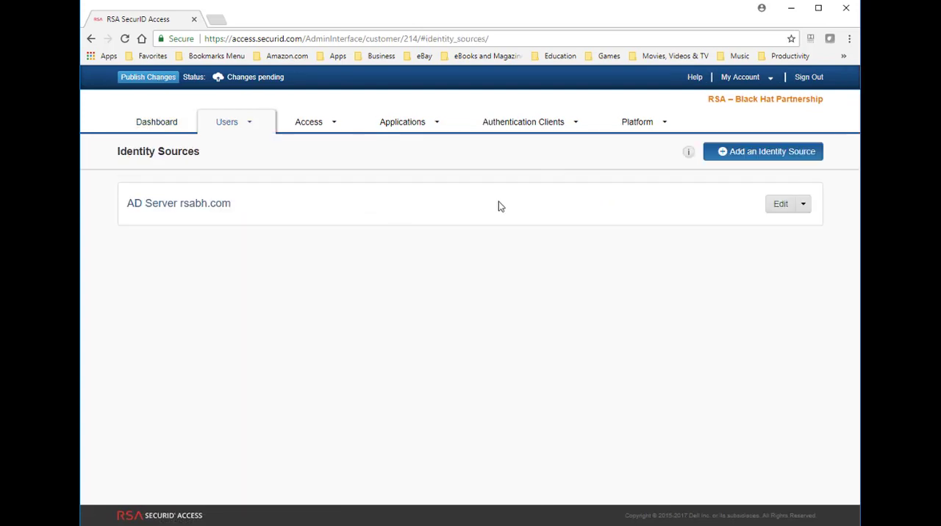
{"action": "left_click", "coordinate": [774, 206]}
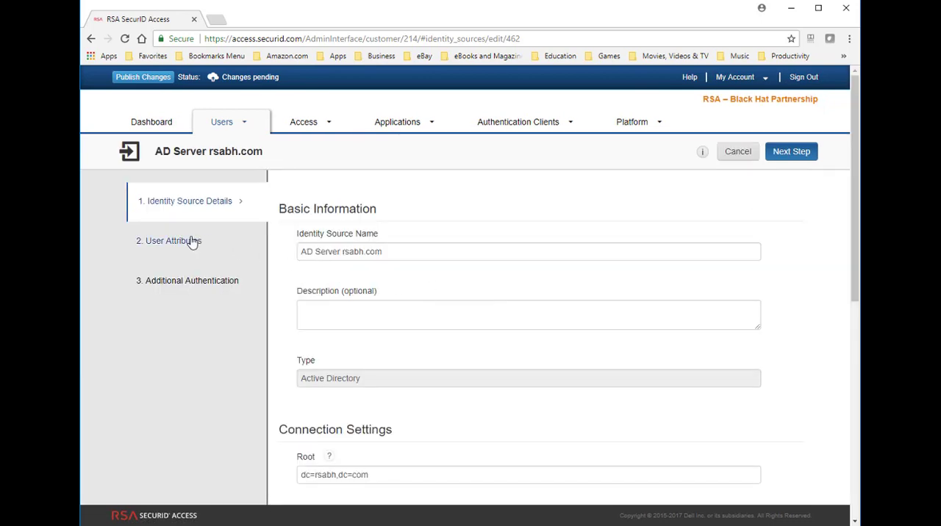
{"action": "left_click", "coordinate": [193, 242]}
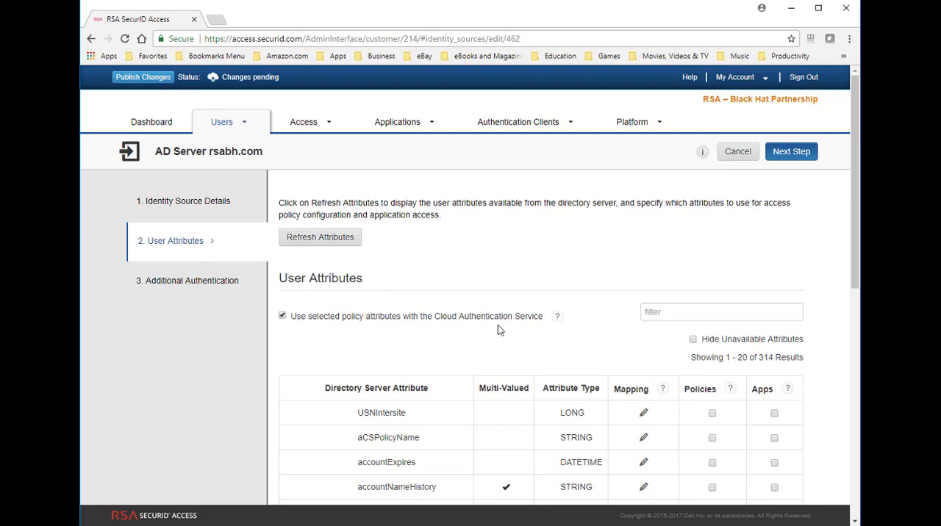
Filter the user attributes by "mobile" to check the policy and app selections, and clear the filter.
{"action": "left_click", "coordinate": [668, 314]}
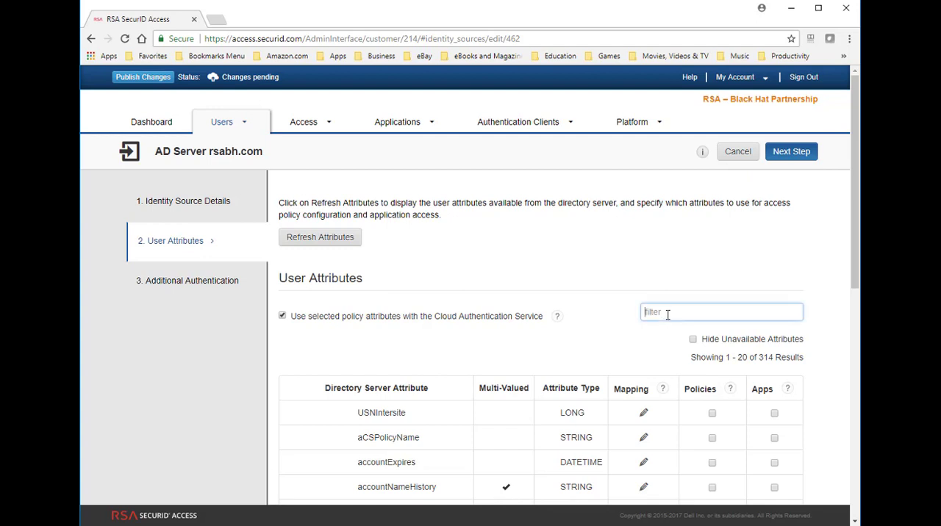
{"action": "type", "text": "mobile"}
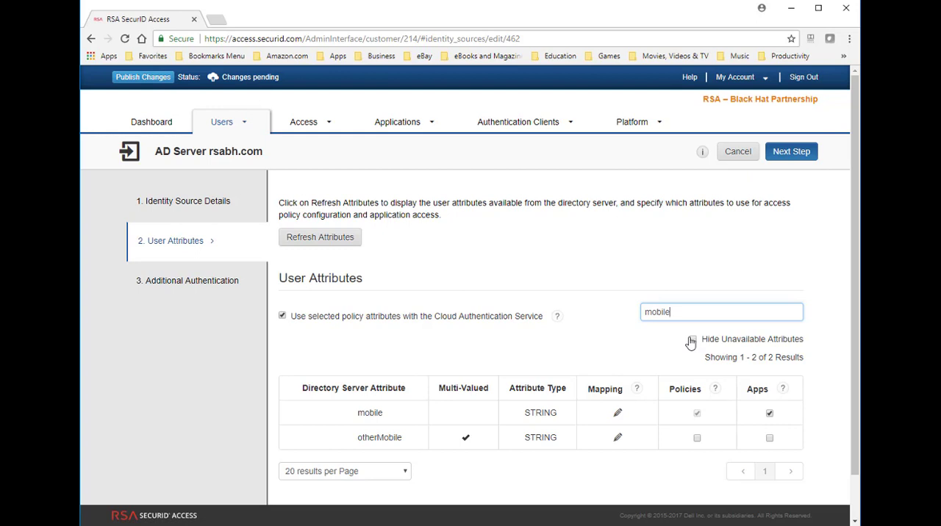
{"action": "key", "text": "BackSpace"}
{"action": "key", "text": "BackSpace"}
{"action": "key", "text": "BackSpace"}
{"action": "key", "text": "BackSpace"}
{"action": "key", "text": "BackSpace"}
{"action": "key", "text": "BackSpace"}
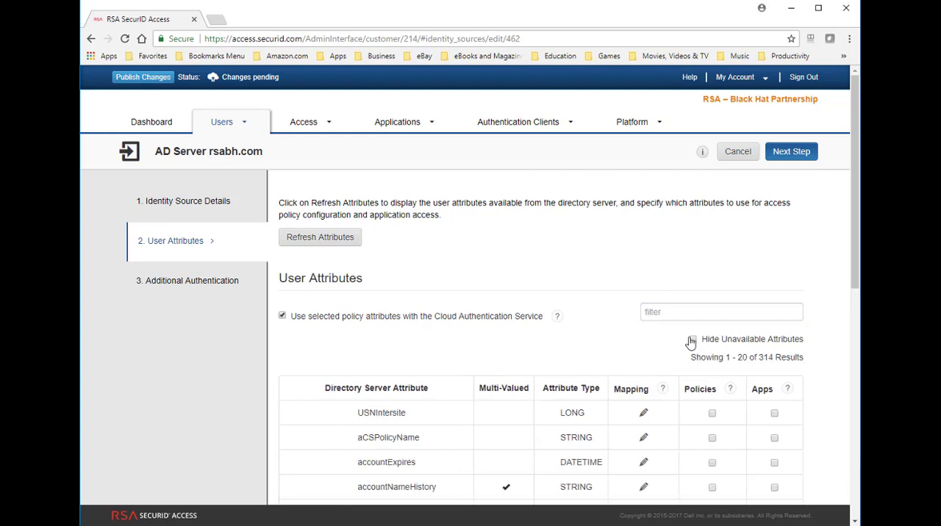
Filter the user attributes by "telep" to check the telephoneNumber selections, and open the Additional Authentication settings.
{"action": "left_click", "coordinate": [665, 310]}
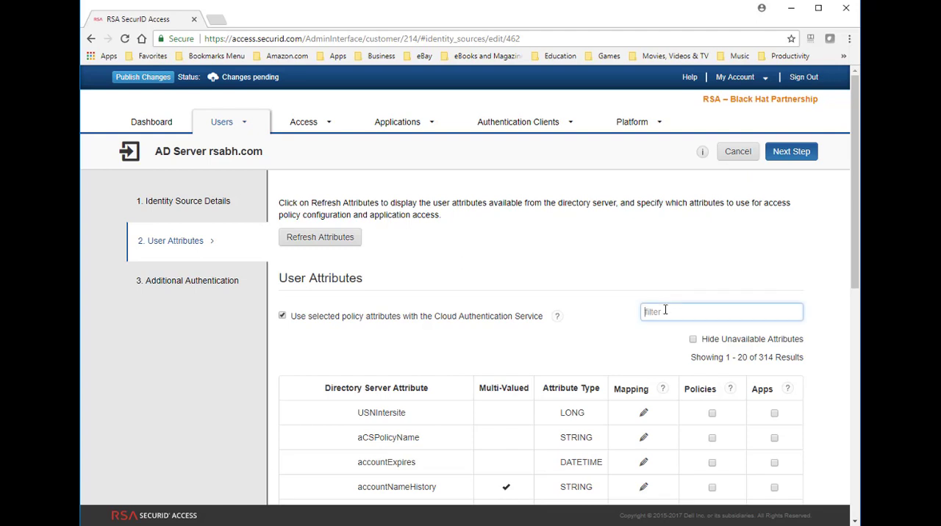
{"action": "type", "text": "telep"}
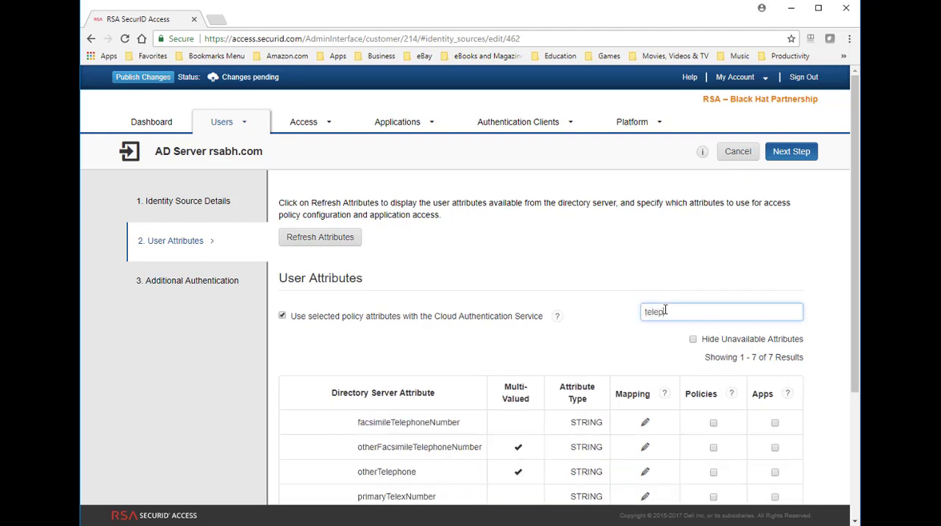
{"action": "scroll", "coordinate": [485, 419], "scroll_direction": "down", "scroll_amount": 3}
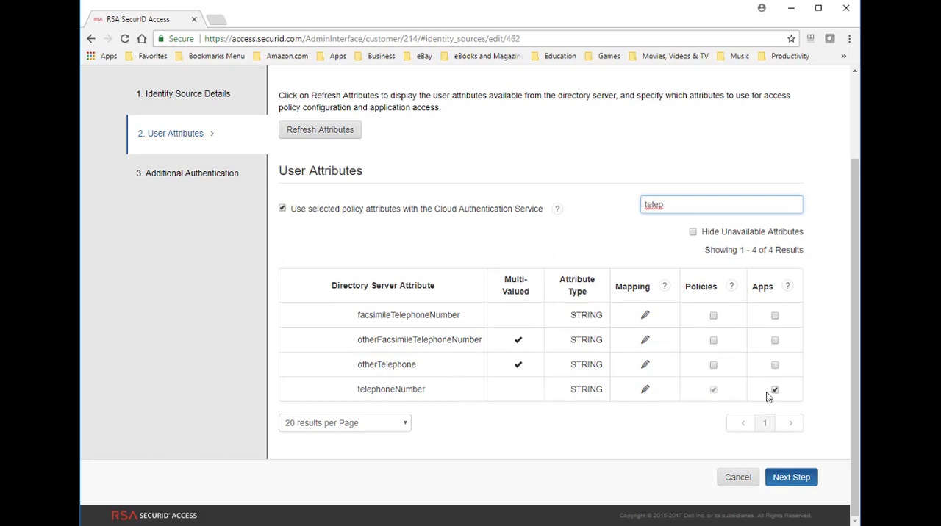
{"action": "left_click", "coordinate": [221, 176]}
{"action": "scroll", "coordinate": [397, 308], "scroll_direction": "down", "scroll_amount": 1}
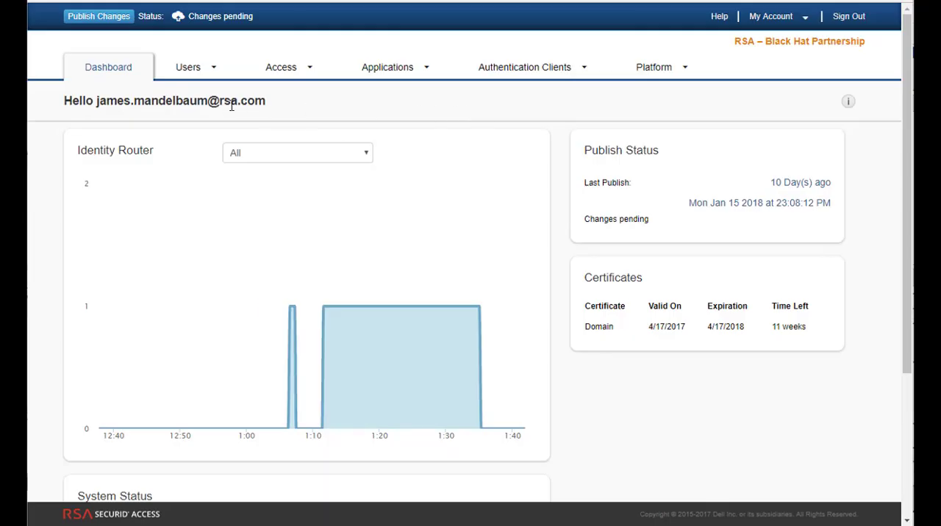
Search User Management for "demo" and display the details of Demo User 1.
{"action": "left_click", "coordinate": [185, 68]}
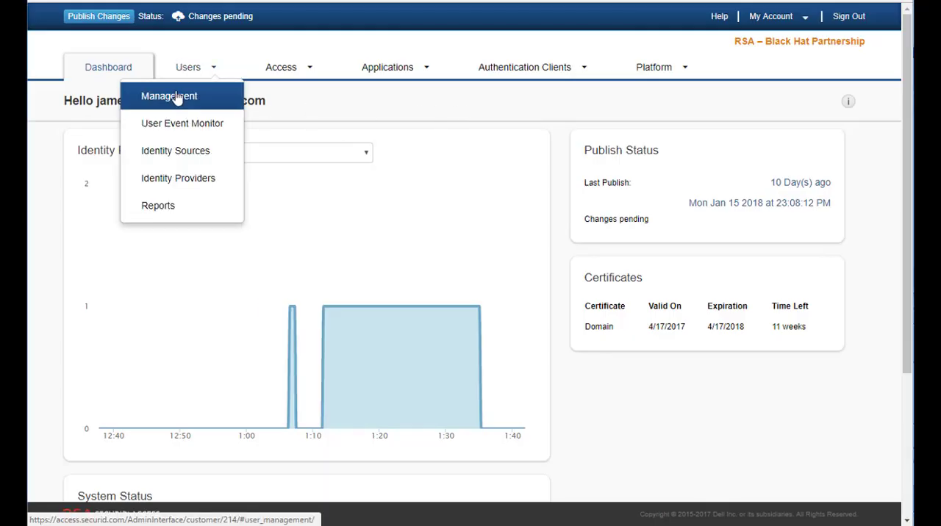
{"action": "left_click", "coordinate": [175, 96]}
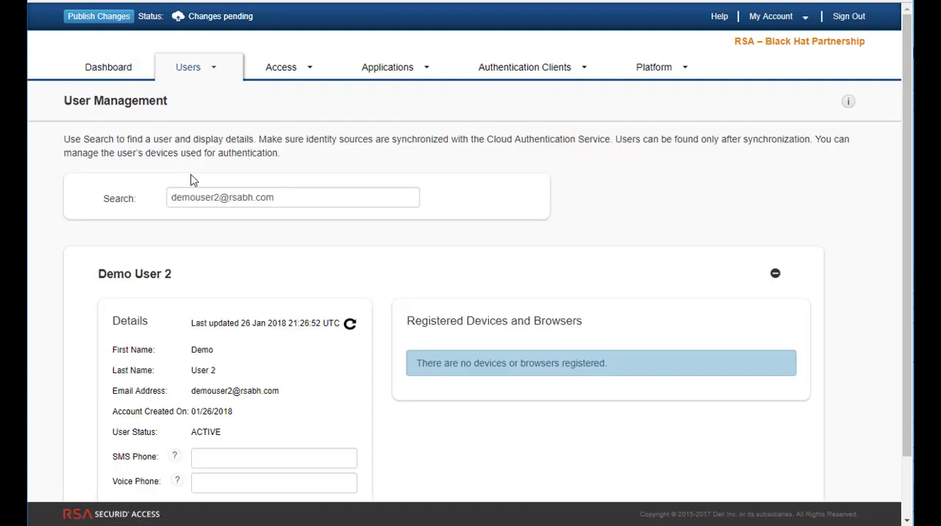
{"action": "left_click", "coordinate": [260, 196]}
{"action": "double_click", "coordinate": [260, 196]}
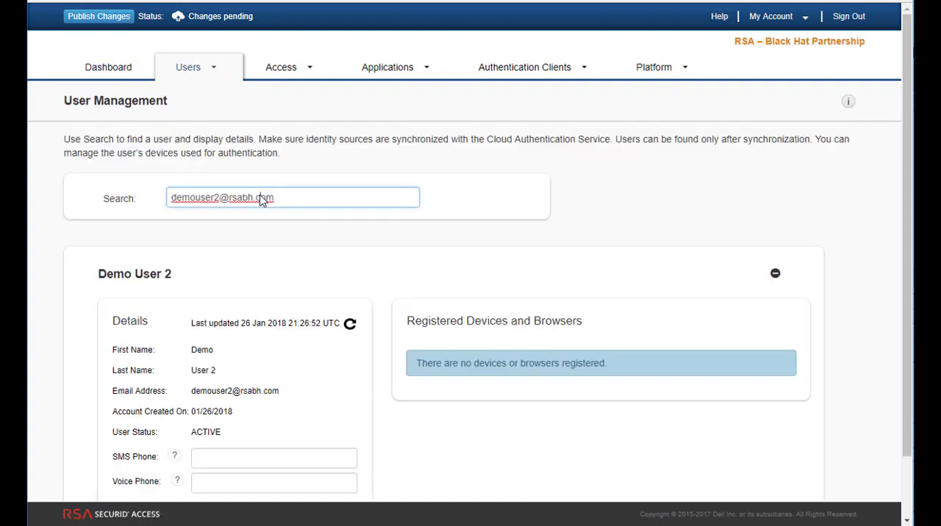
{"action": "triple_click", "coordinate": [260, 196]}
{"action": "type", "text": "demo"}
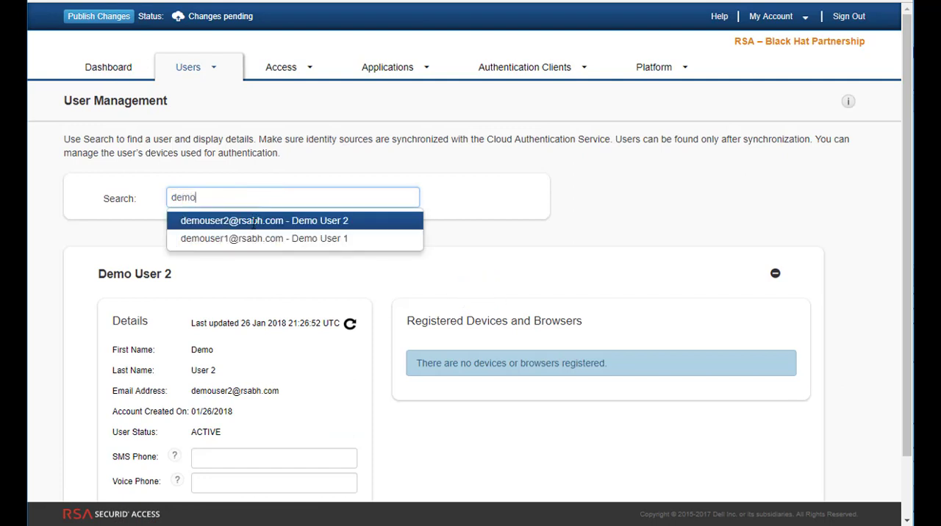
{"action": "left_click", "coordinate": [252, 239]}
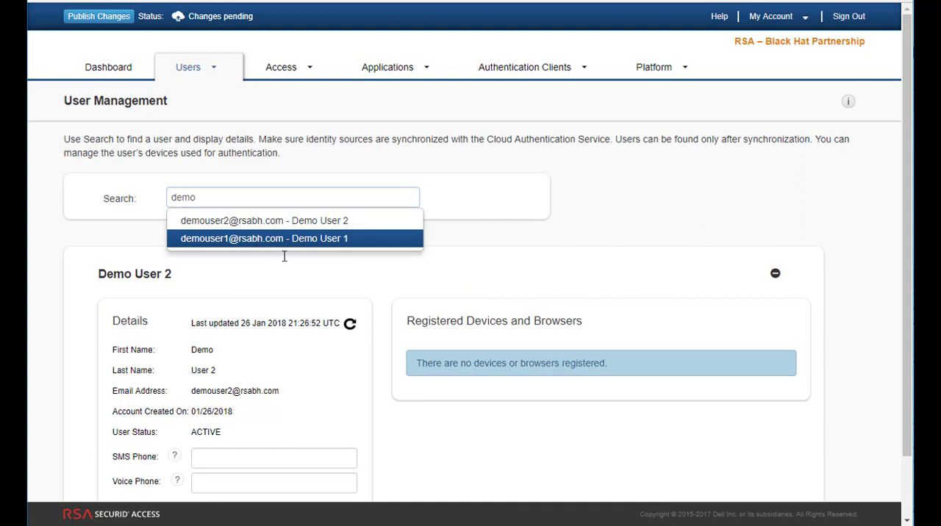
Show the synchronized phone numbers for Demo User 1's SMS phone.
{"action": "scroll", "coordinate": [369, 280], "scroll_direction": "down", "scroll_amount": 1}
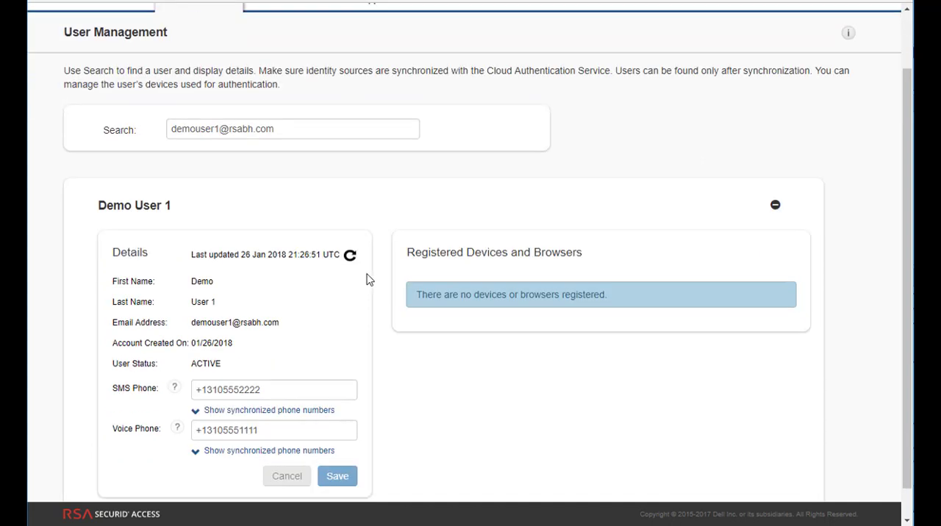
{"action": "scroll", "coordinate": [370, 294], "scroll_direction": "down", "scroll_amount": 1}
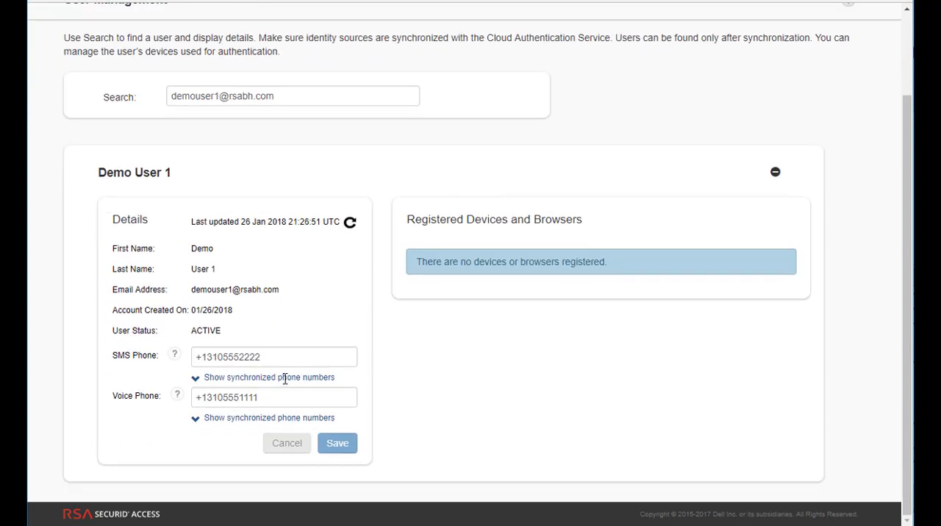
{"action": "left_click", "coordinate": [197, 383]}
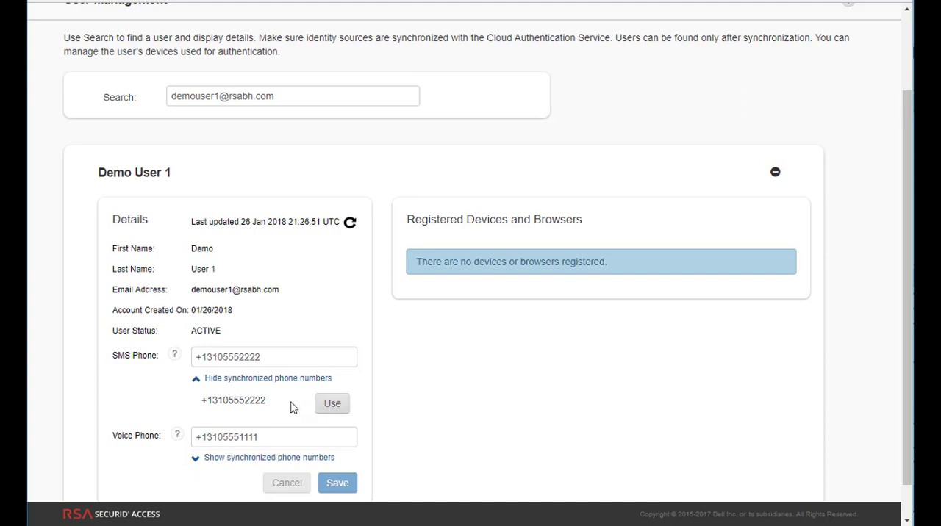
Search User Management for "demo" and display the details of Demo User 2.
{"action": "left_click", "coordinate": [280, 97]}
{"action": "left_click_drag", "start_coordinate": [280, 97], "coordinate": [123, 100]}
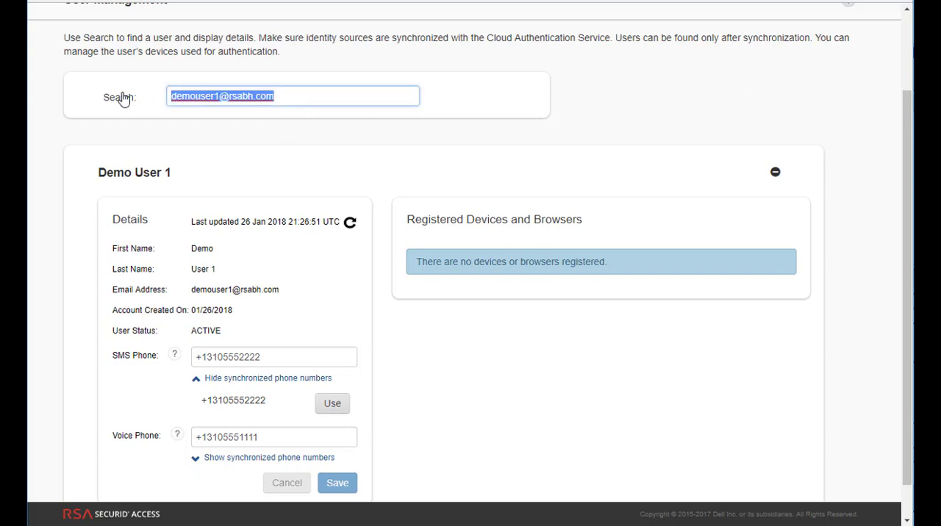
{"action": "type", "text": "demo"}
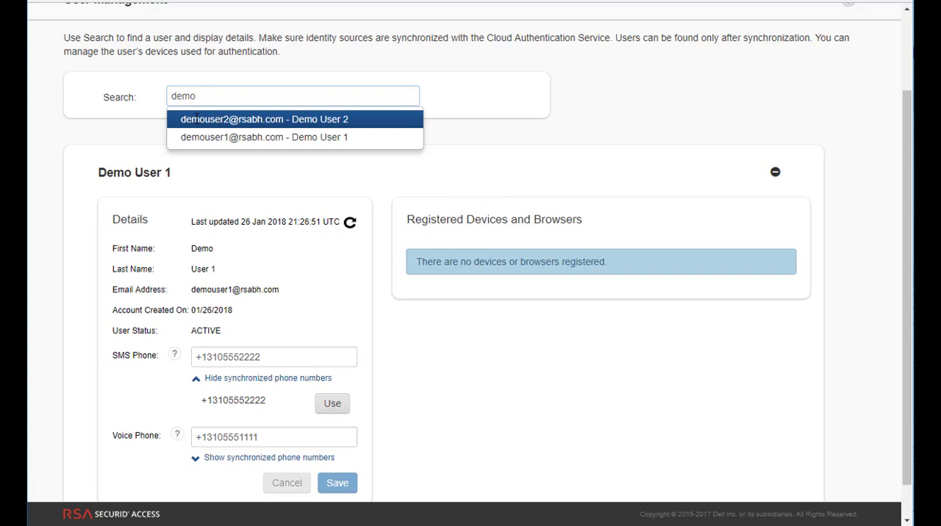
{"action": "key", "text": "Return"}
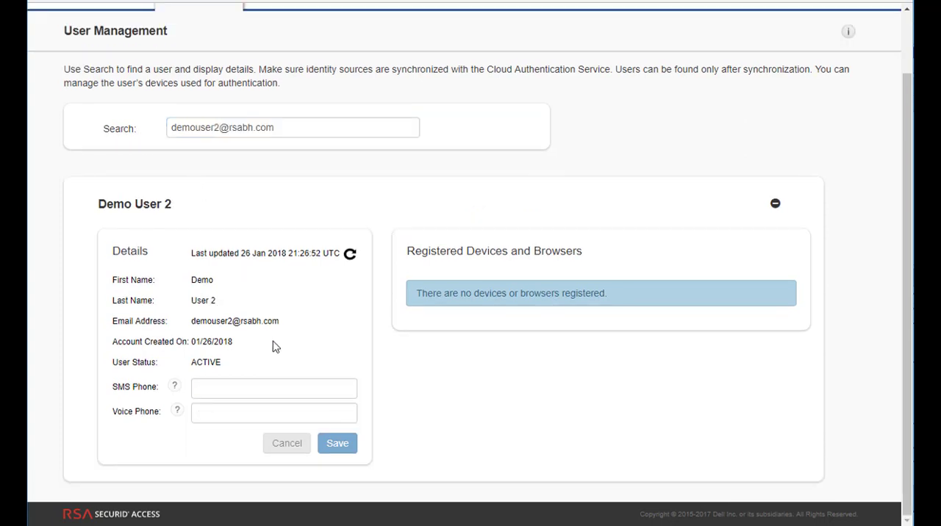
Enter an SMS phone number with country code for Demo User 2, leave the voice phone blank, and save the user details.
{"action": "left_click", "coordinate": [220, 389]}
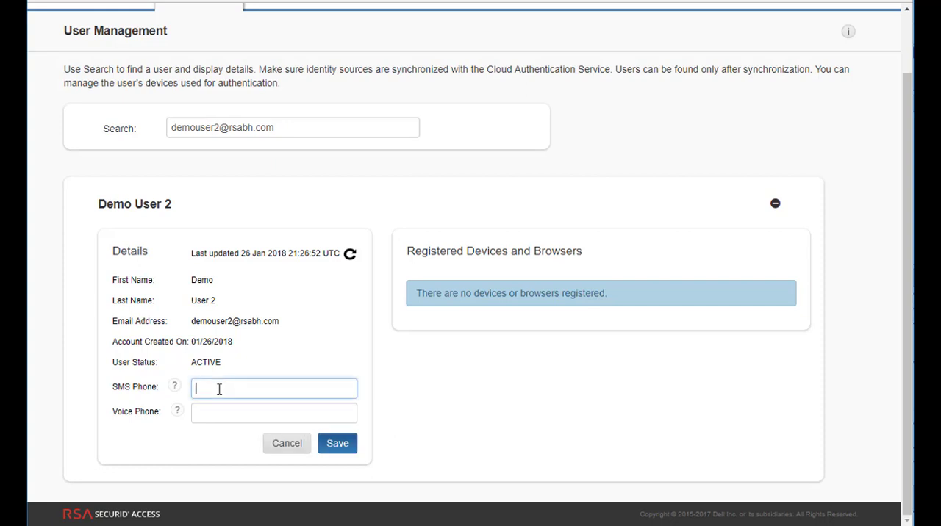
{"action": "type", "text": "+1"}
{"action": "type", "text": "3105551122"}
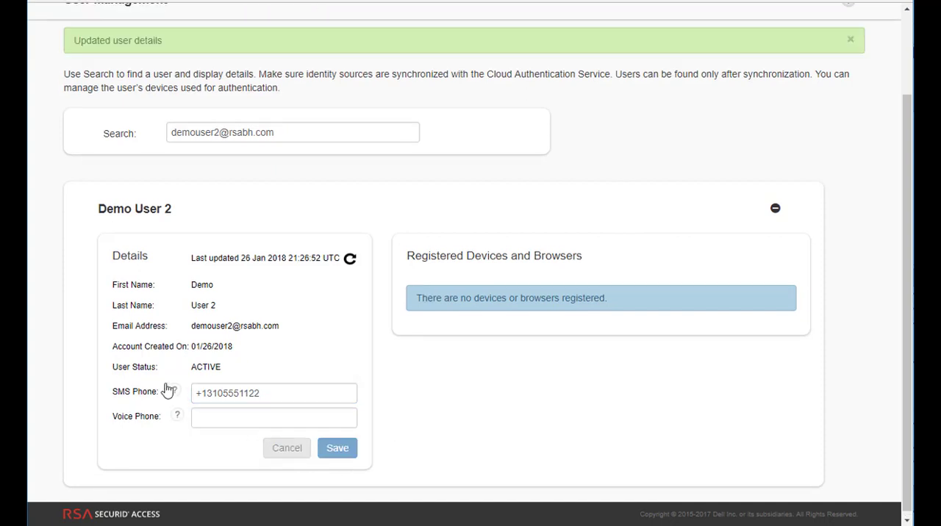
{"action": "mouse_move", "coordinate": [177, 394]}
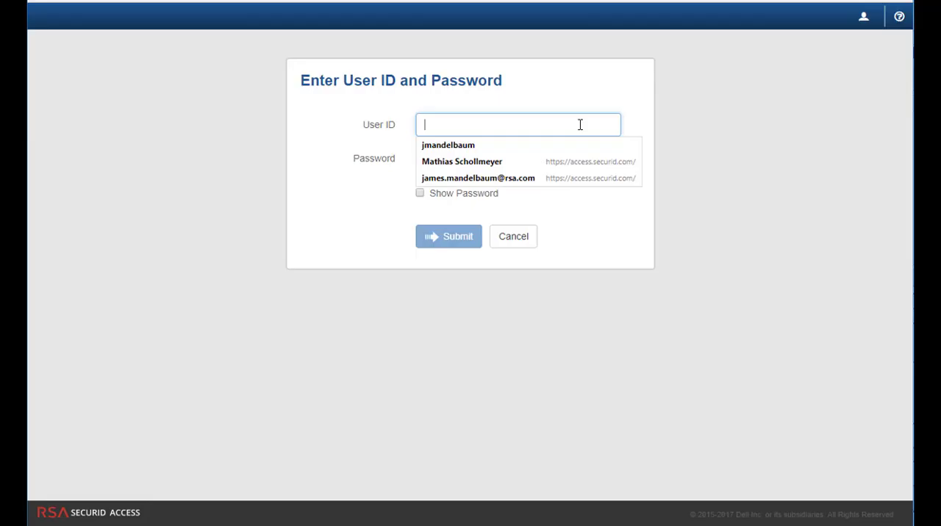
Sign in to the access portal as demouser1 with the account password and show the other authentication options.
{"action": "type", "text": "demo"}
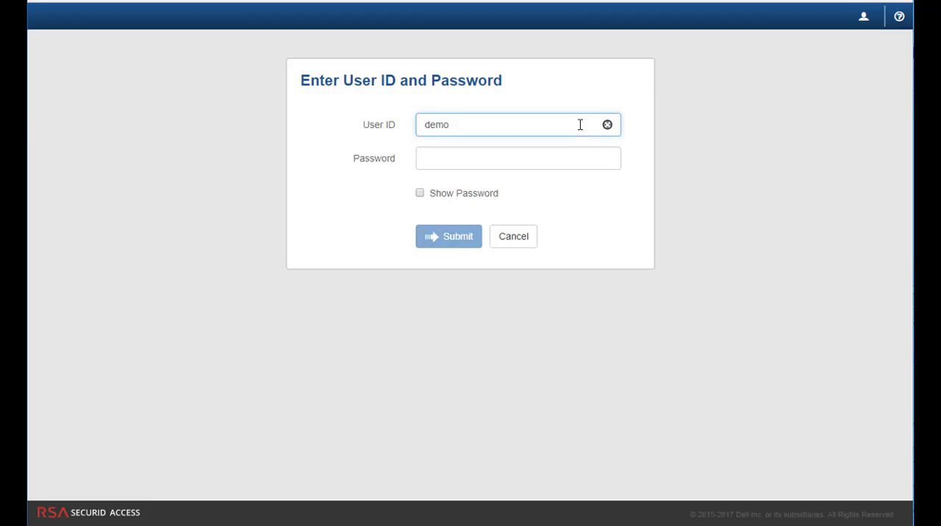
{"action": "type", "text": "user1"}
{"action": "key", "text": "Tab"}
{"action": "type", "text": "••••••••"}
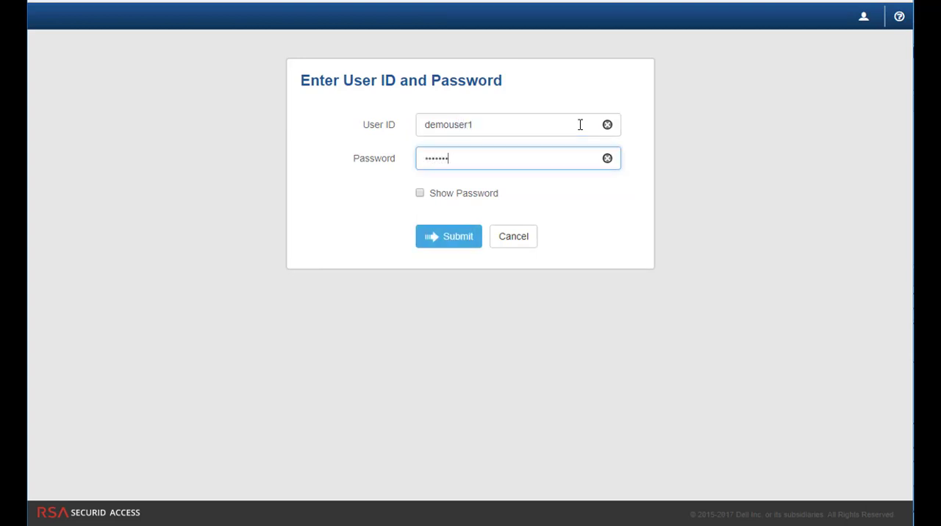
{"action": "type", "text": "•"}
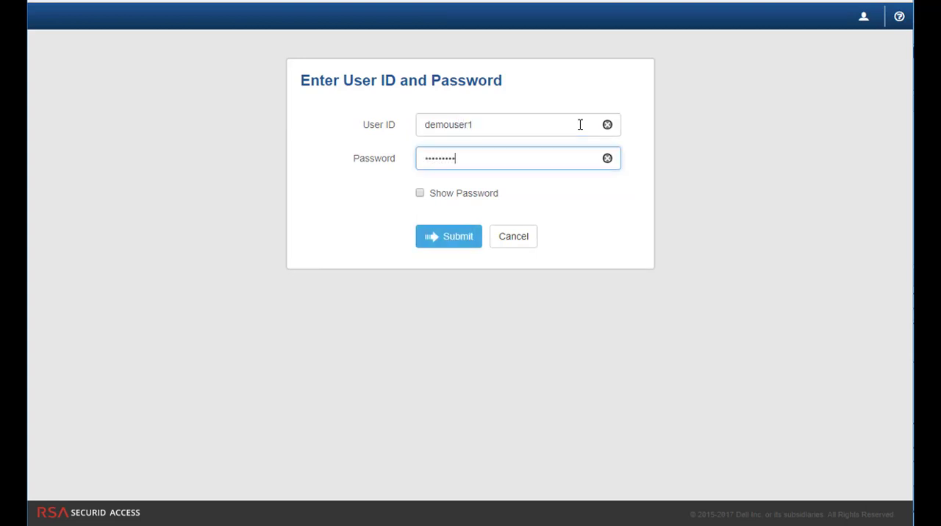
{"action": "left_click", "coordinate": [471, 240]}
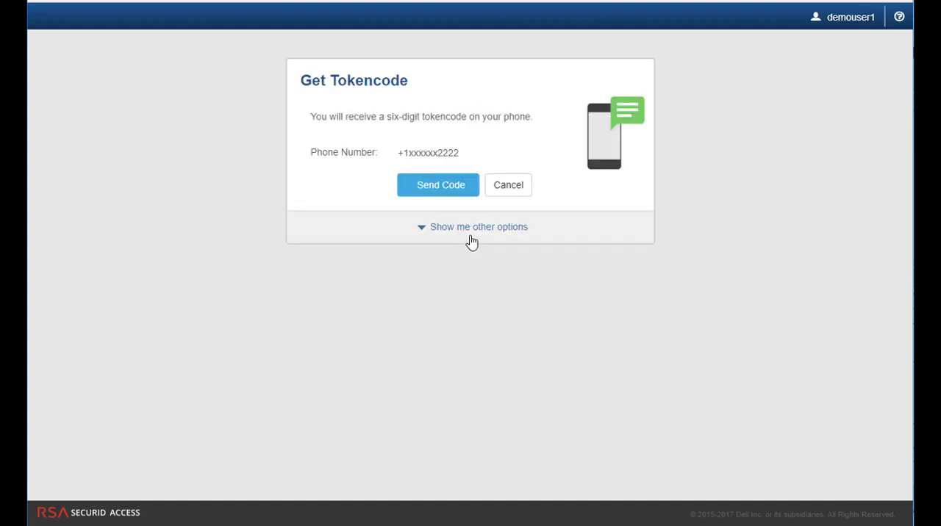
{"action": "left_click", "coordinate": [474, 231]}
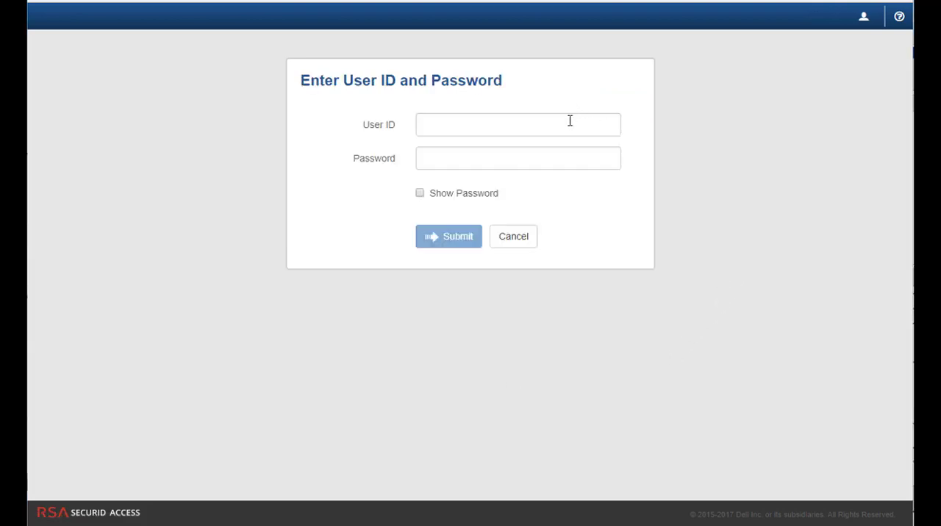
Sign in as Demouser2 with the account password, accepting the location notice, and show the other authentication options.
{"action": "left_click", "coordinate": [570, 120]}
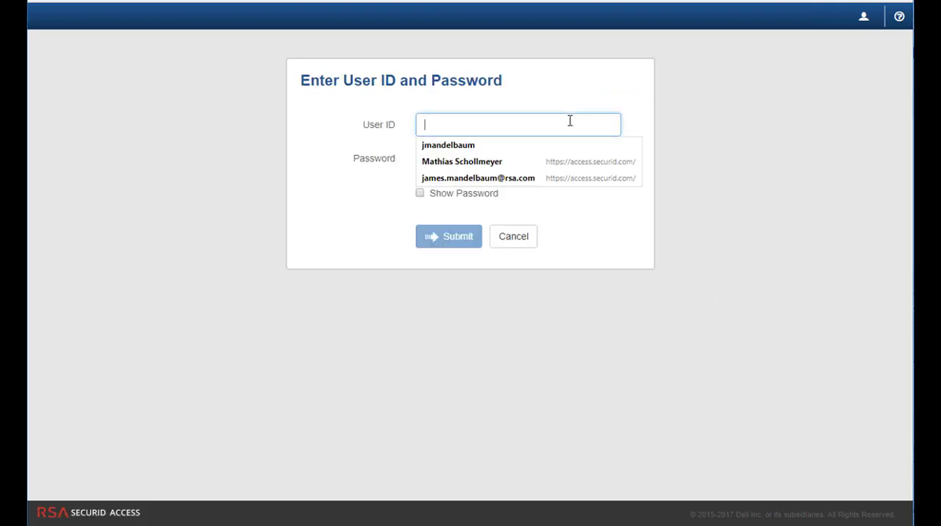
{"action": "type", "text": "Demouser"}
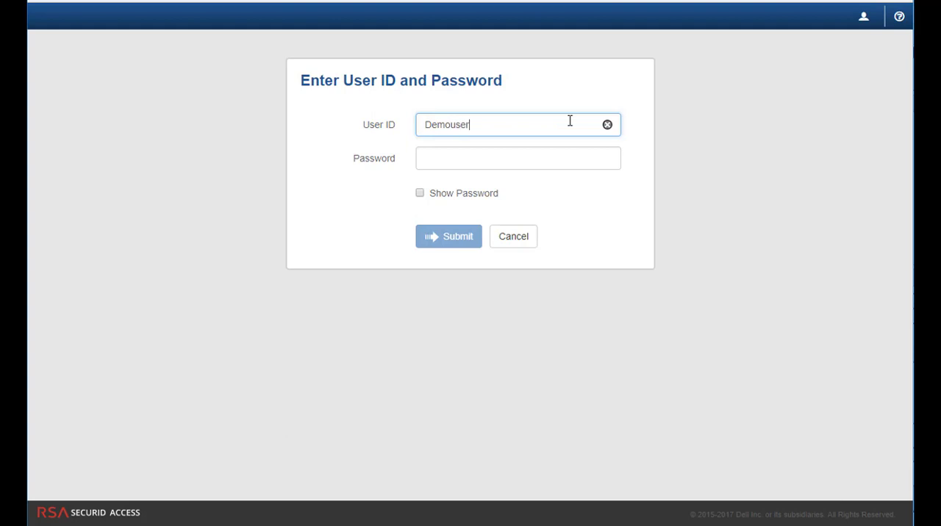
{"action": "type", "text": "2"}
{"action": "key", "text": "Tab"}
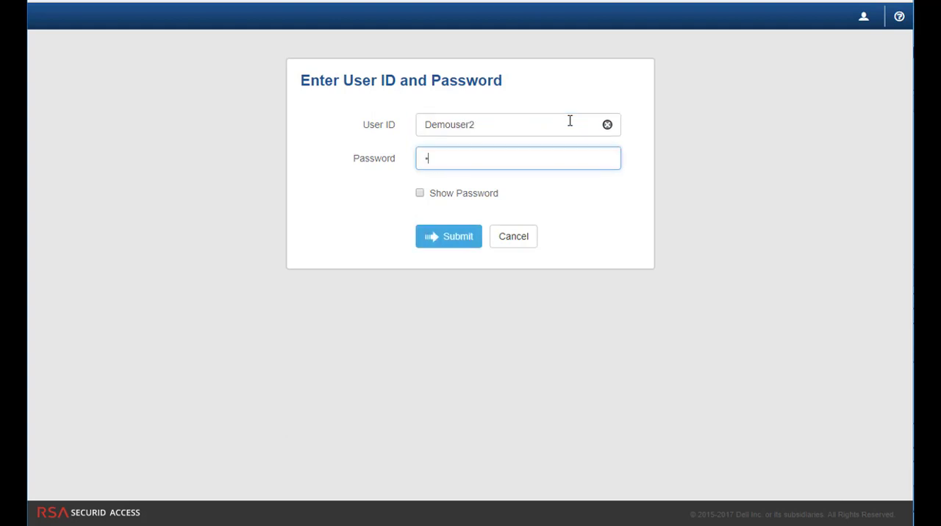
{"action": "left_click", "coordinate": [454, 241]}
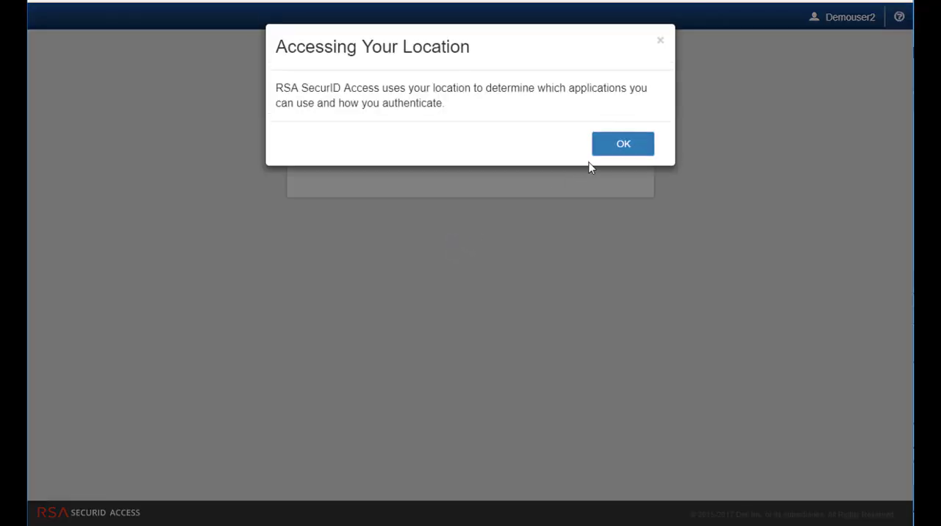
{"action": "left_click", "coordinate": [601, 153]}
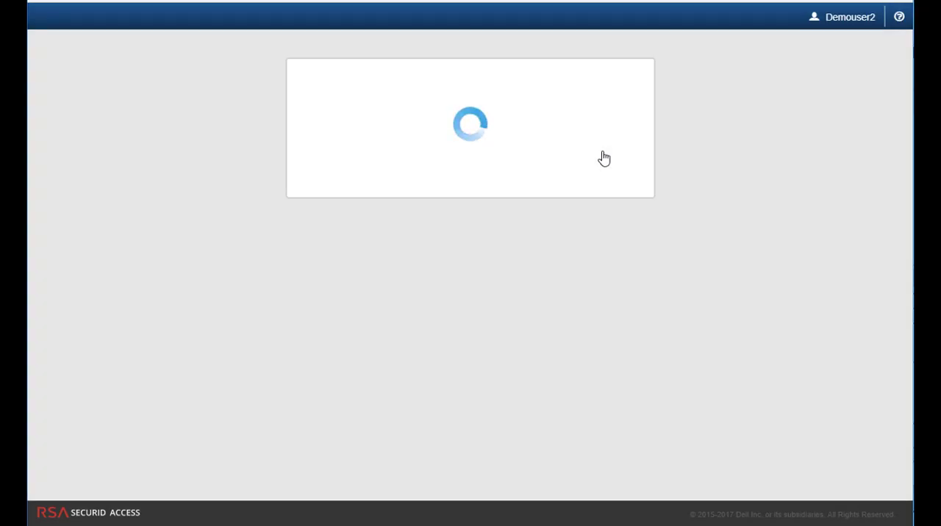
{"action": "left_click", "coordinate": [498, 229]}
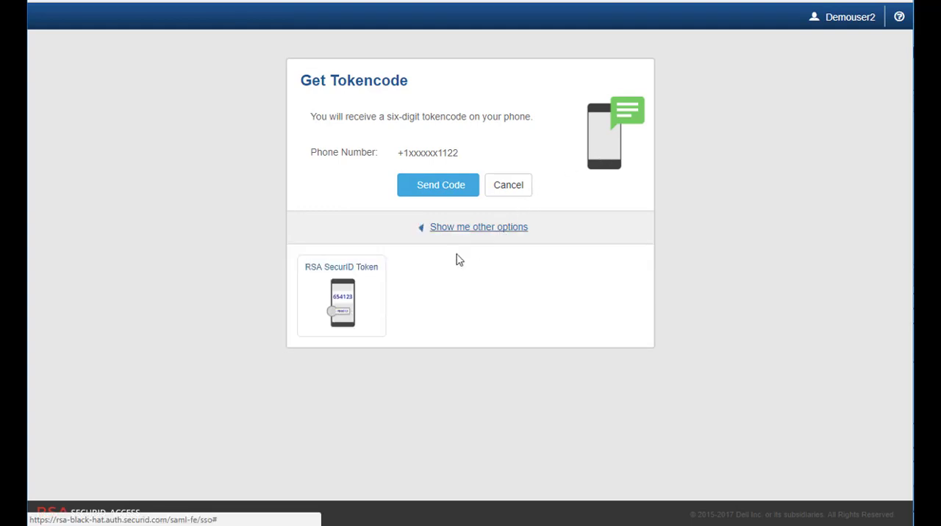